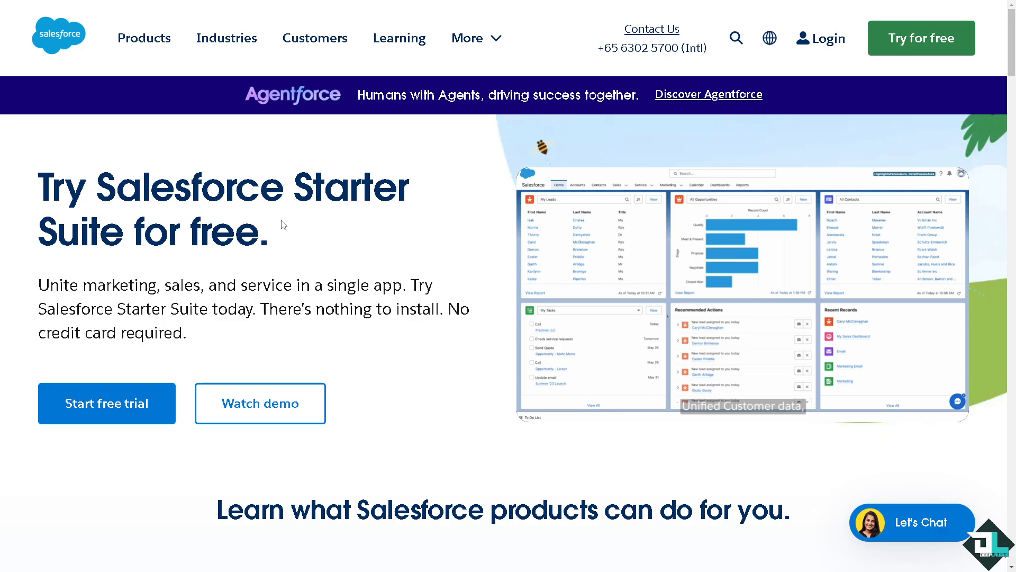
Step: View the available login options and open the Starter Suite free trial sign-up
click(825, 43)
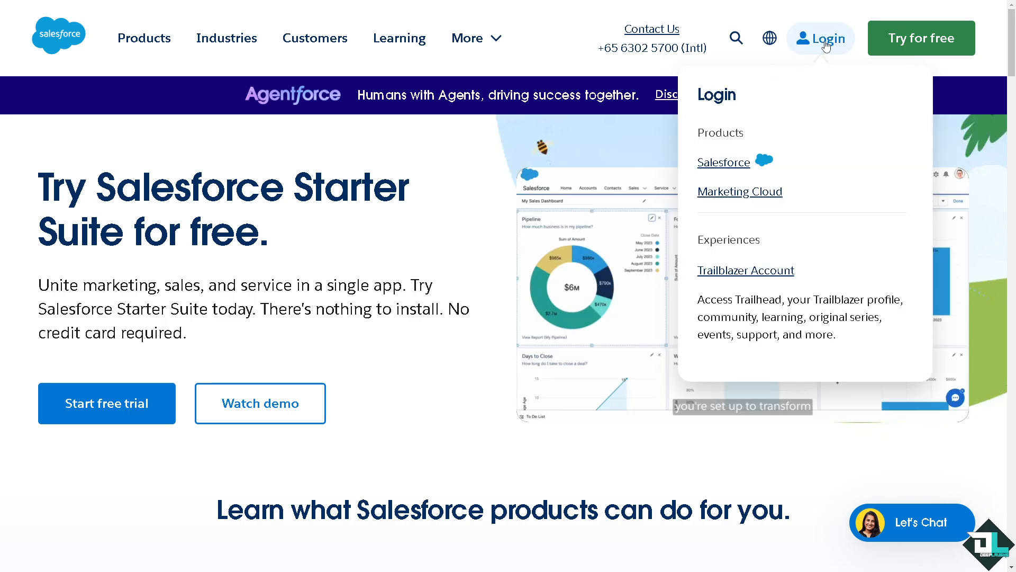
click(298, 232)
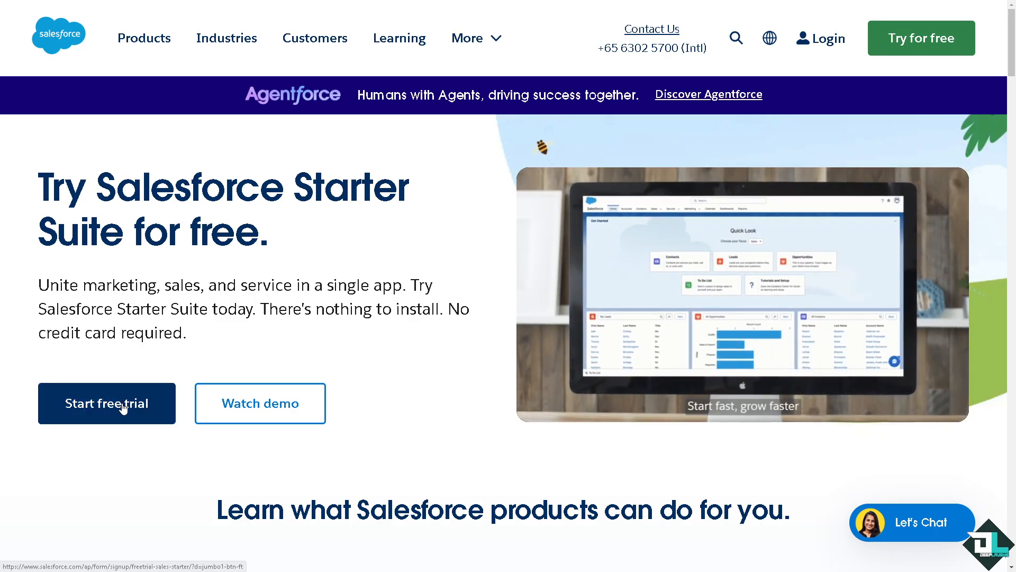
click(123, 406)
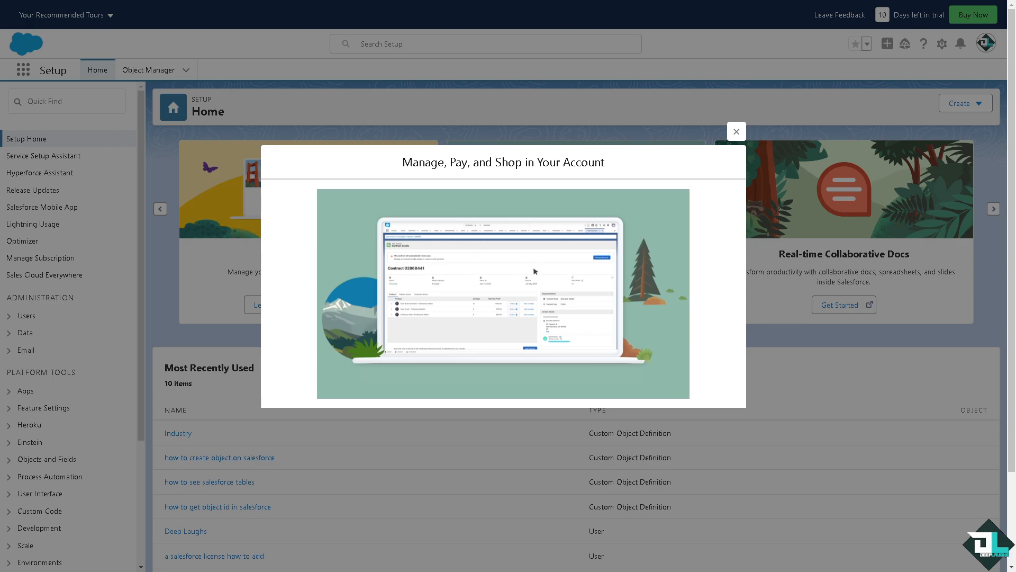
Step: Dismiss the account promotion pop-up and open Reports by searching the App Launcher for "Report"
click(737, 132)
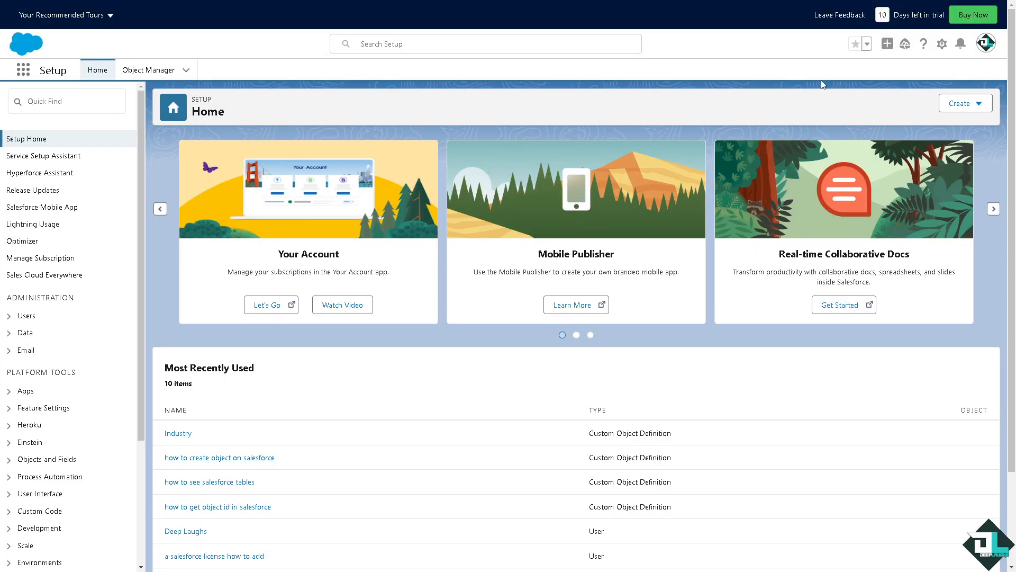
click(20, 71)
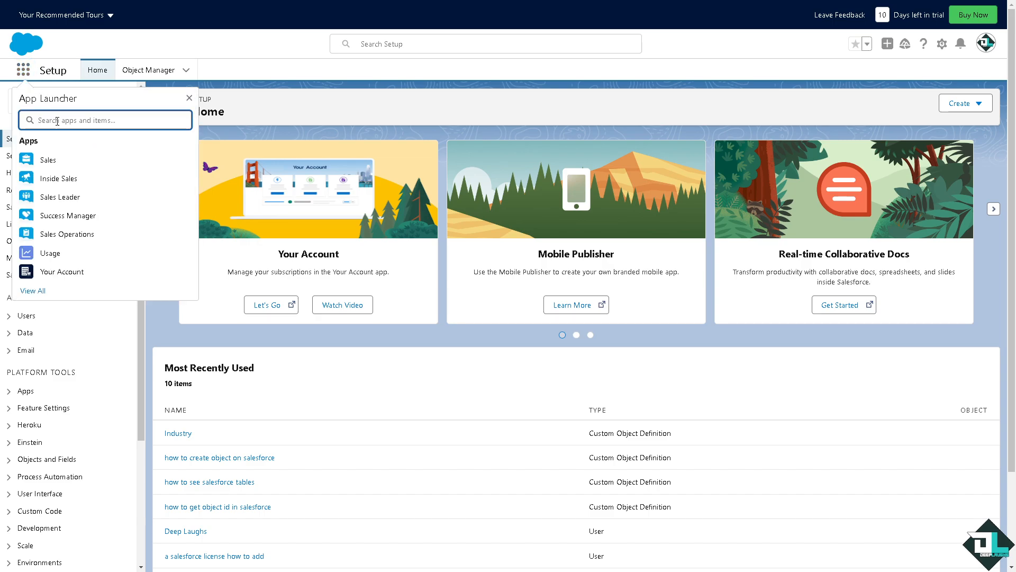
text(Repor)
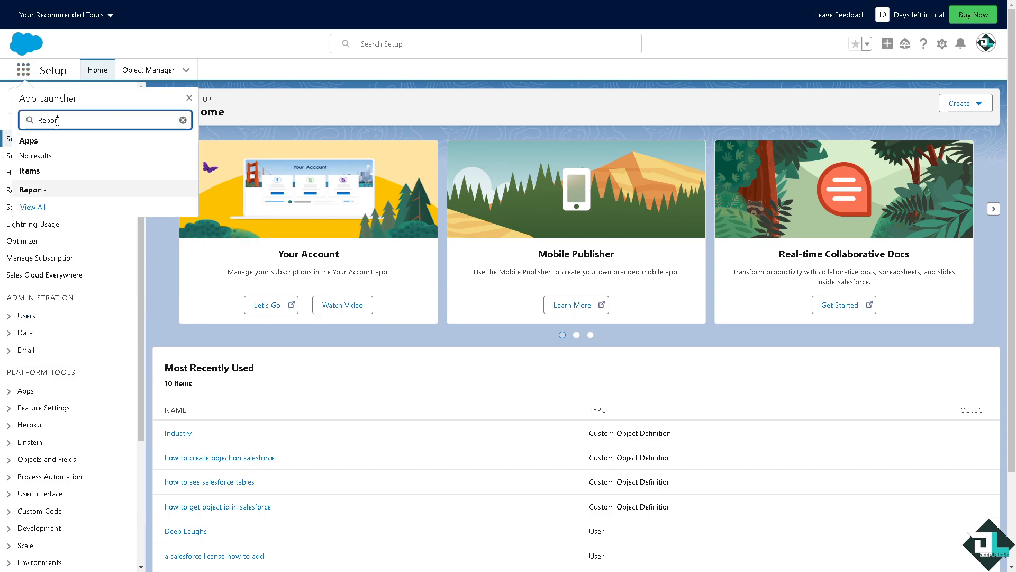
text(t)
click(33, 191)
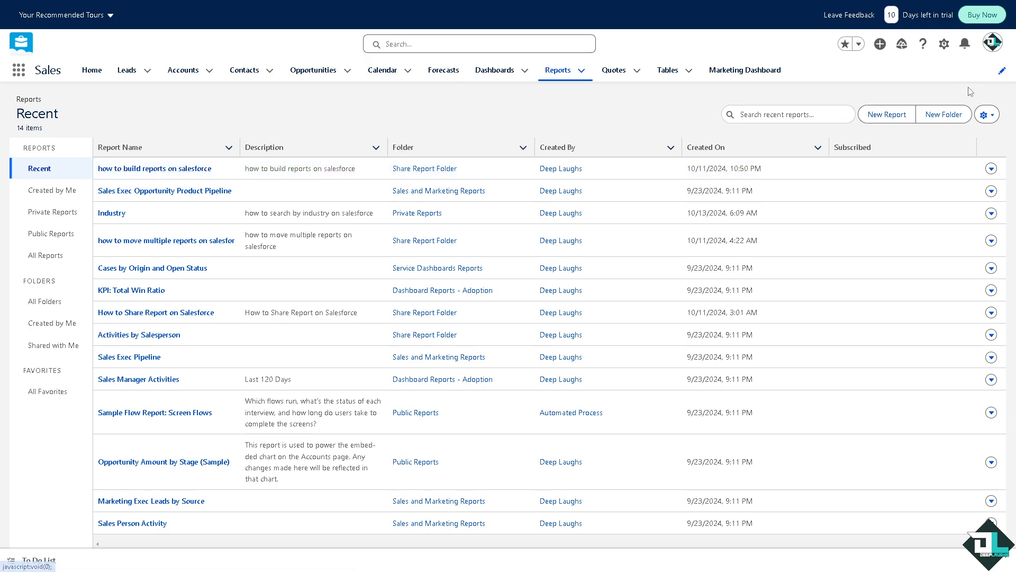
Step: Start a new report of the standard Opportunities type from the Opportunities category
click(885, 116)
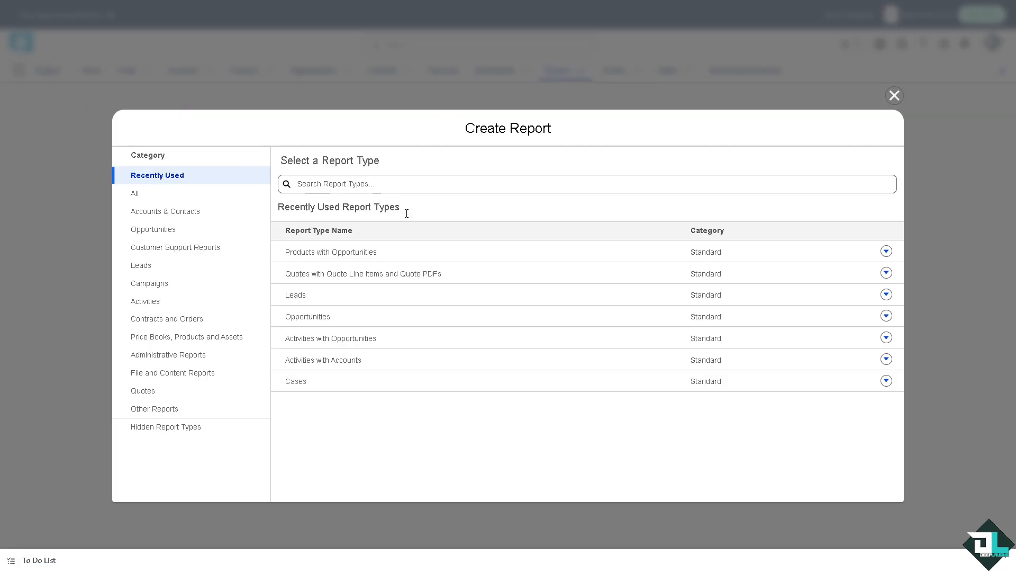
click(159, 233)
click(370, 233)
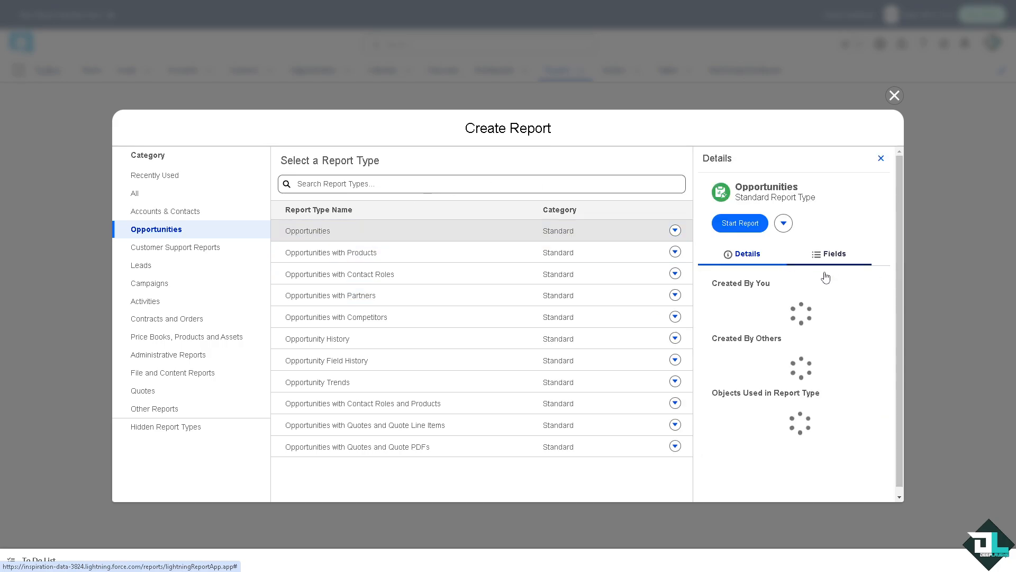
click(741, 223)
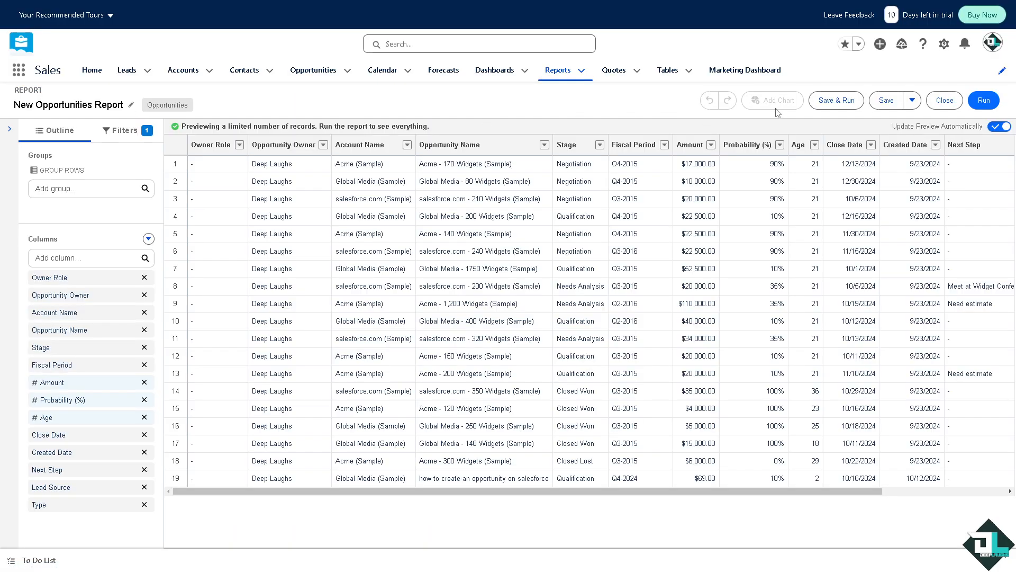
Step: Begin saving the report, entering "how to make a salesforce report public" as both its name and description
click(885, 101)
triple_click(296, 239)
text(how to make a salesforce report public)
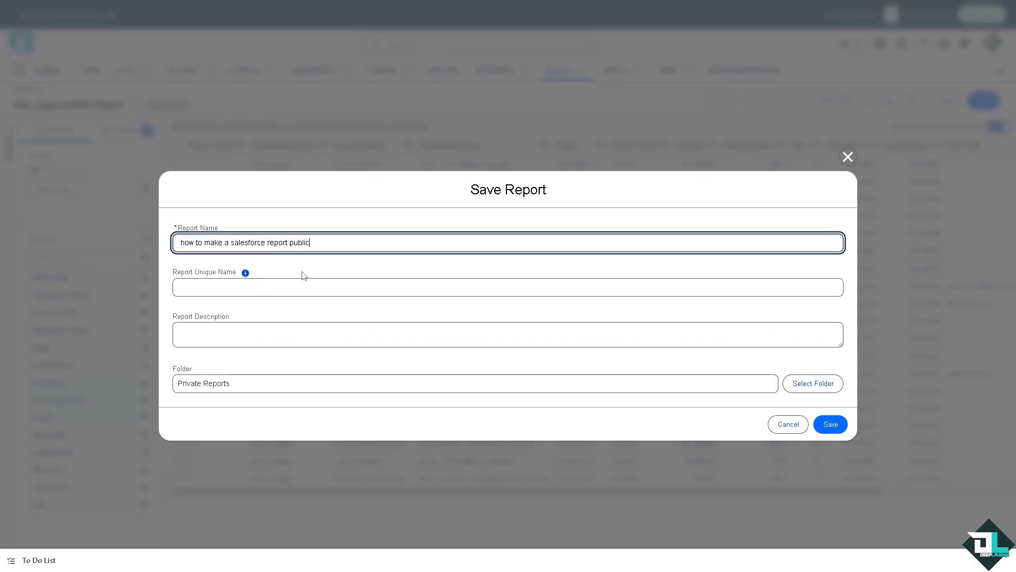
click(503, 338)
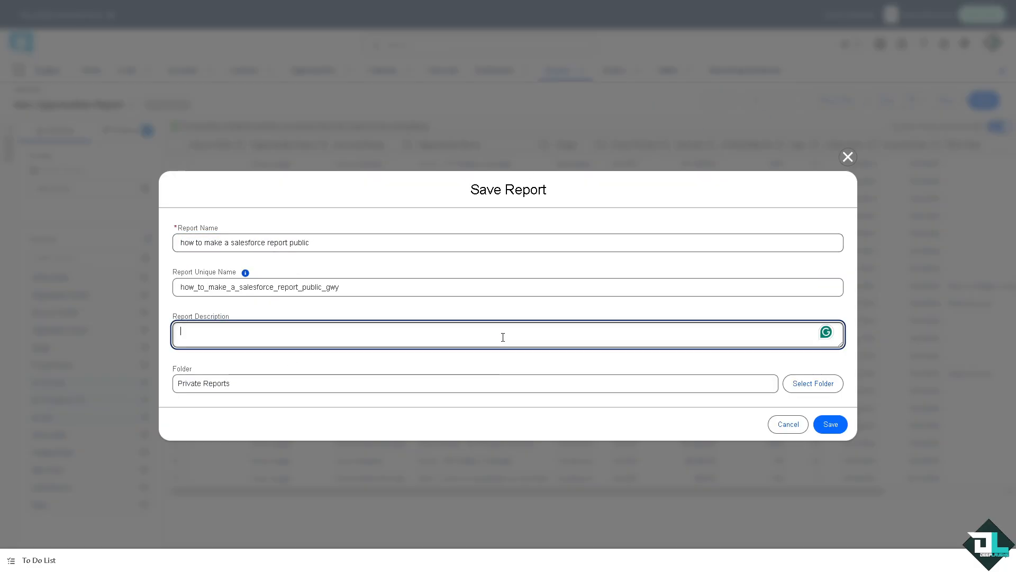
text(how to make a salesforce report public)
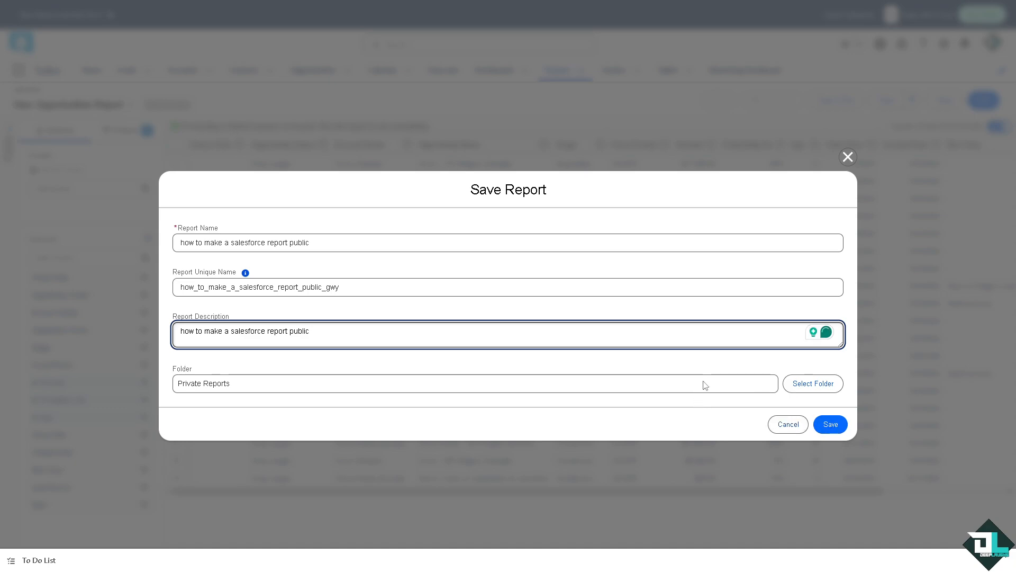
Step: Create a new report folder labelled "how to make a salesforce report public" while choosing the save location
click(750, 383)
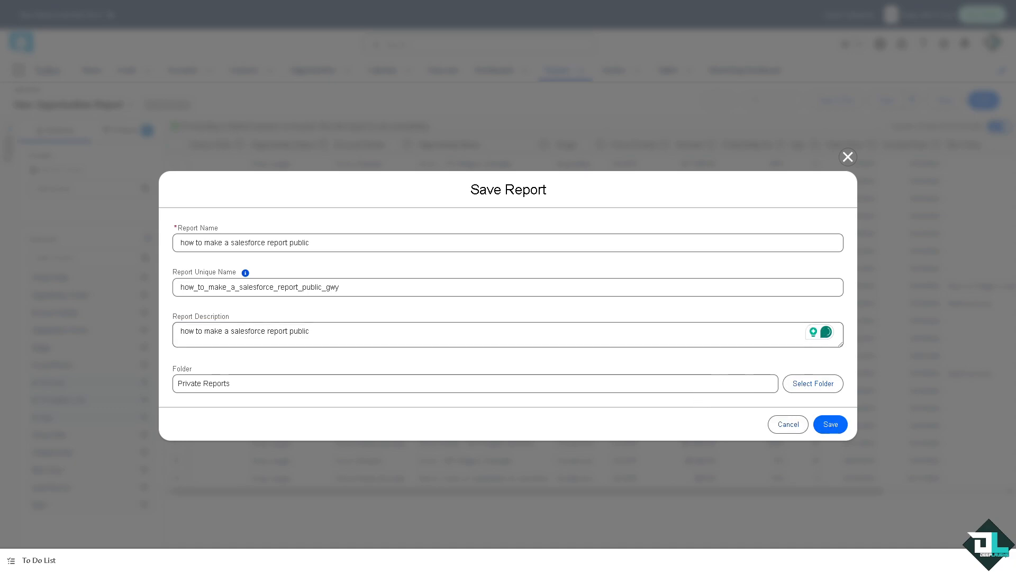
click(801, 387)
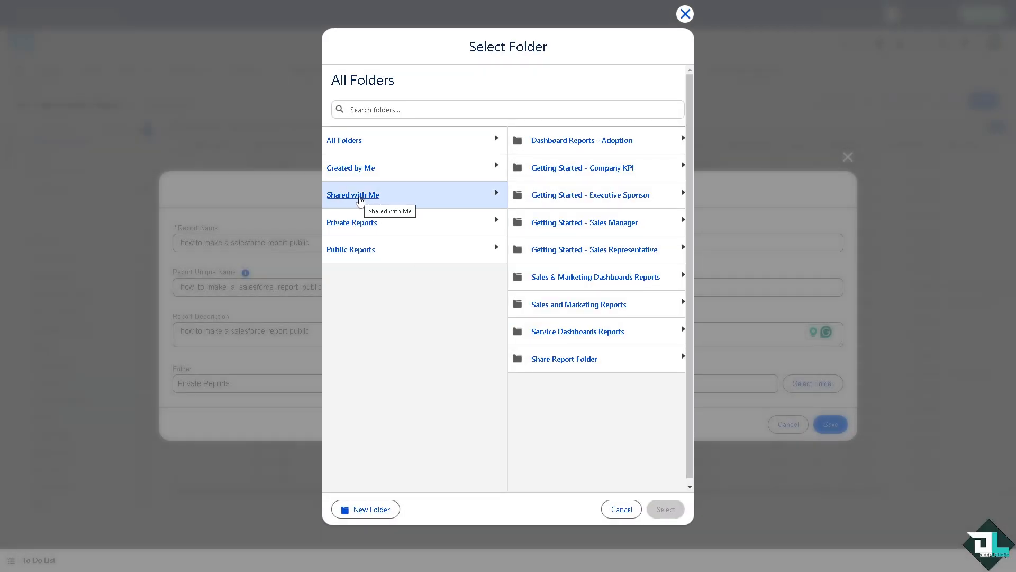
click(360, 196)
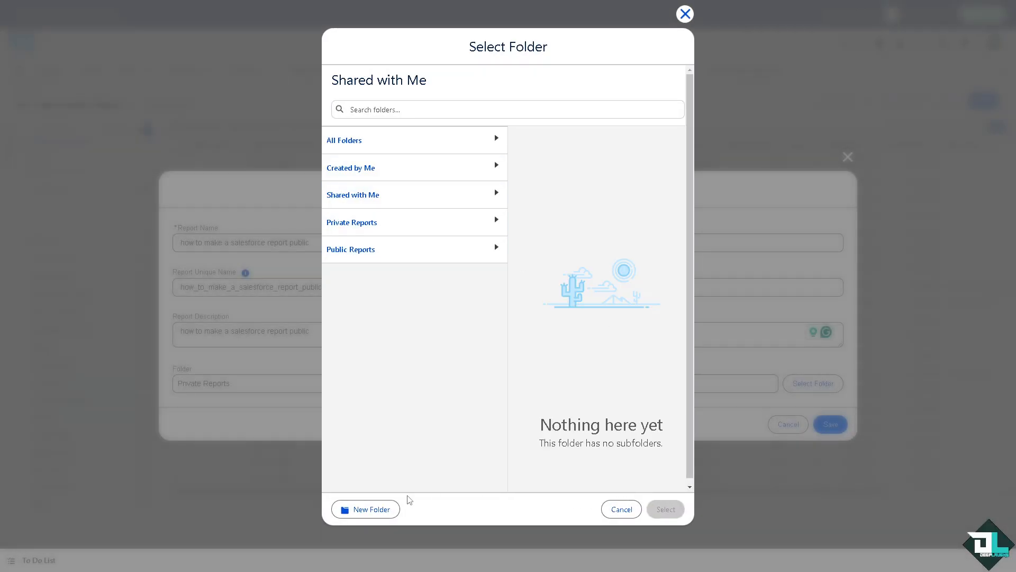
click(370, 509)
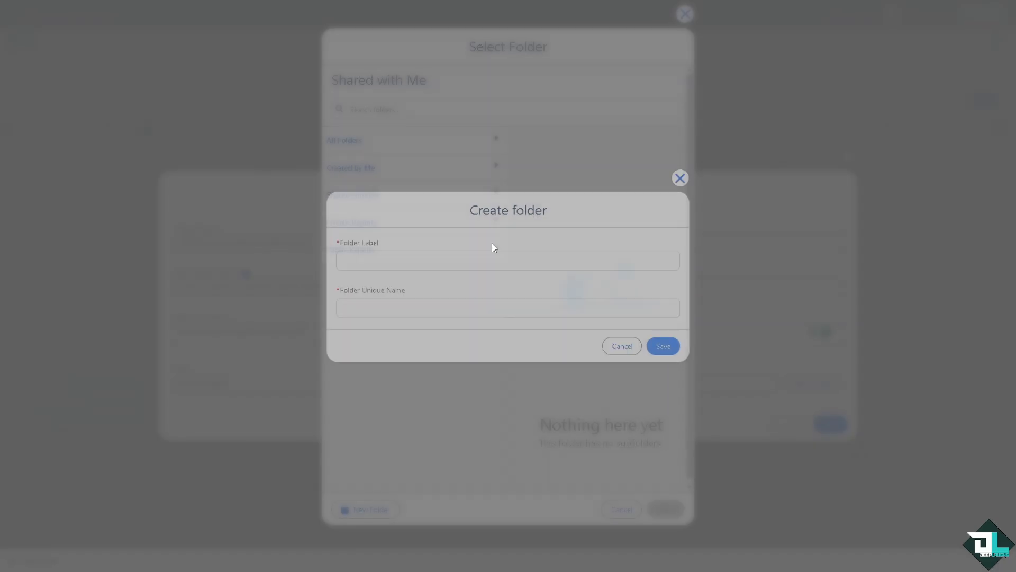
click(429, 261)
text(how to make a salesforce report public)
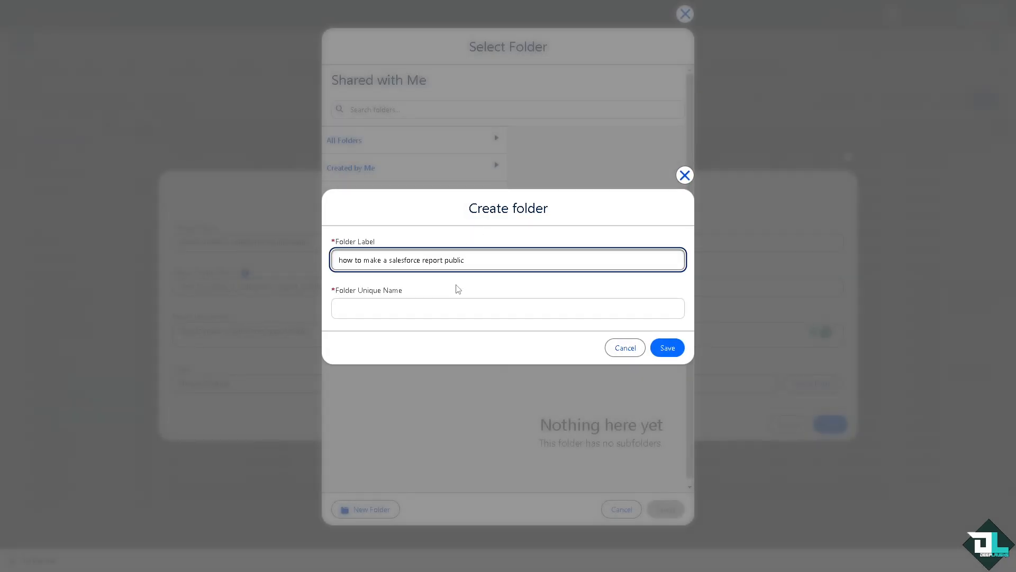
key(Tab)
click(666, 347)
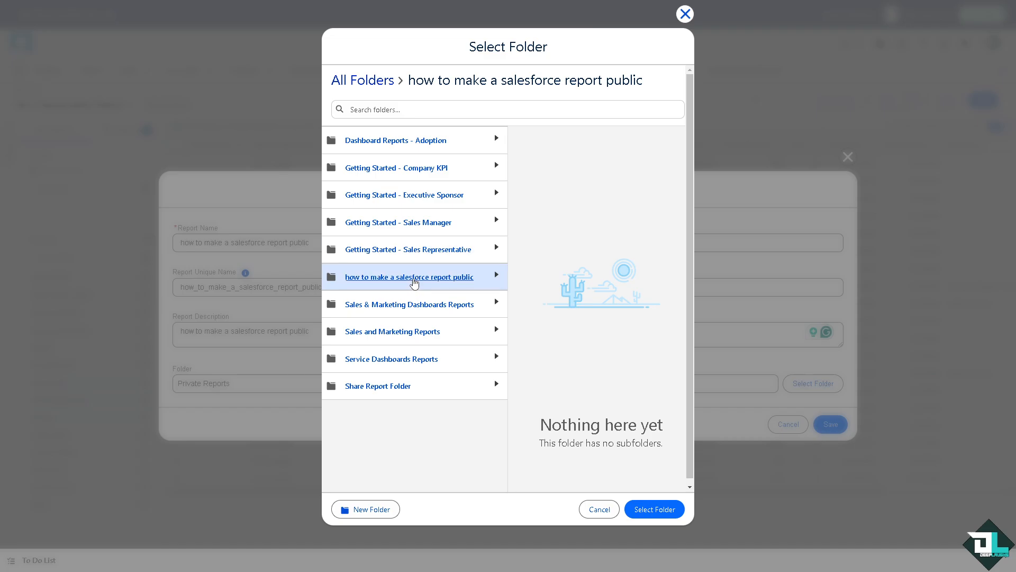
Step: Choose the "how to make a salesforce report public" folder as the report's location and save the report
click(412, 288)
click(653, 509)
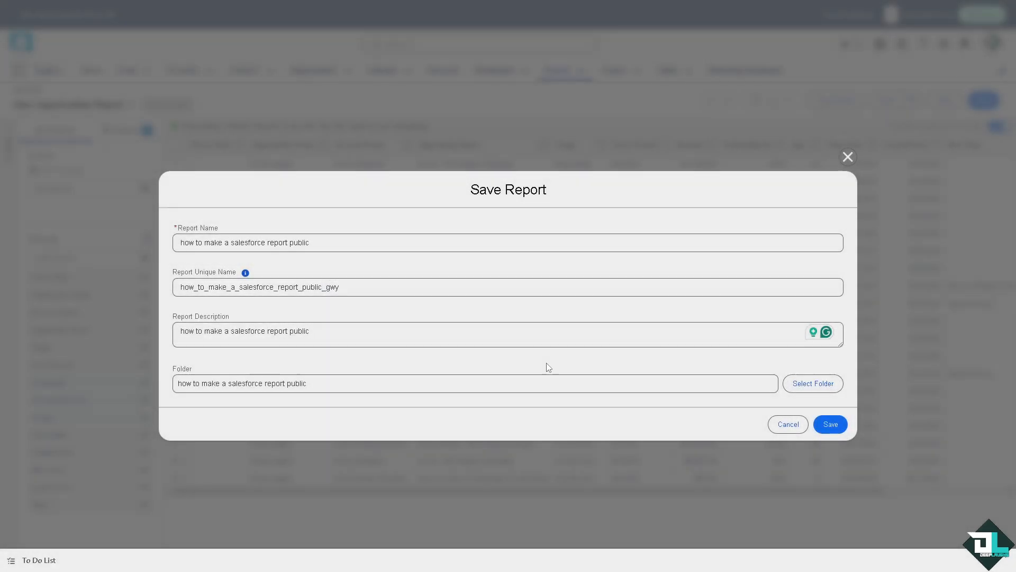
click(831, 424)
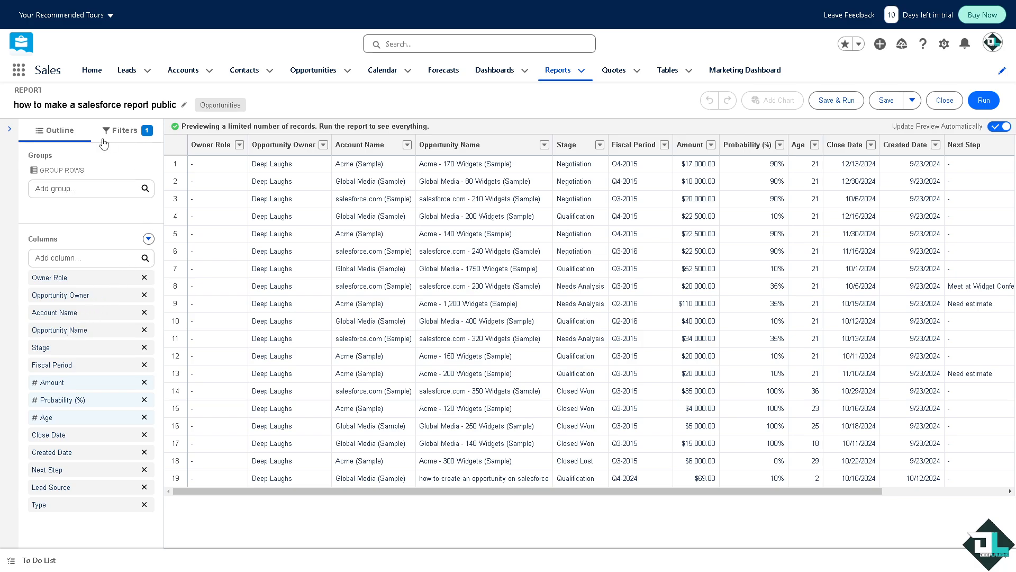
Step: Open the sharing settings of the "how to make a salesforce report public" folder from the list of all report folders
click(561, 74)
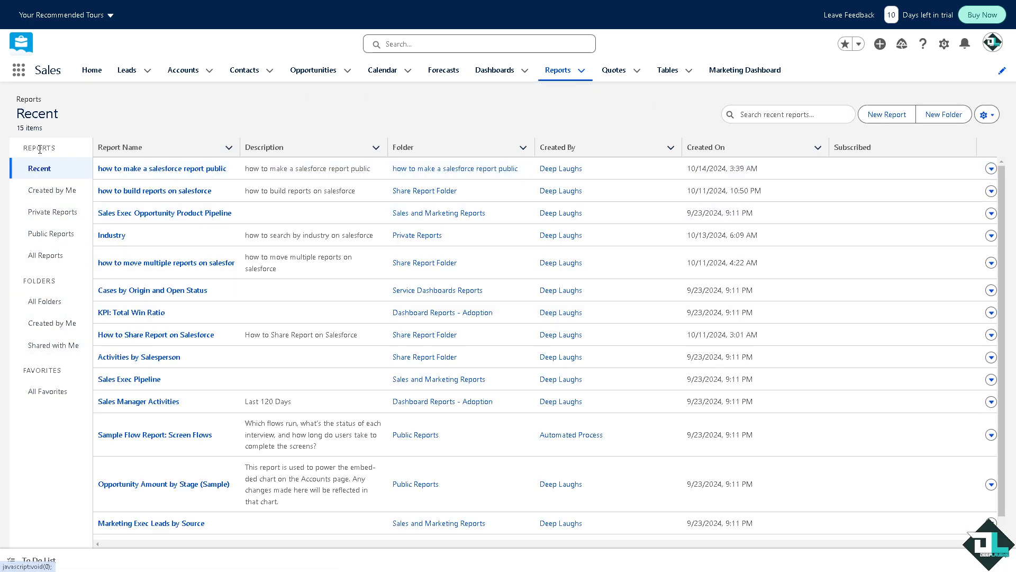
click(40, 308)
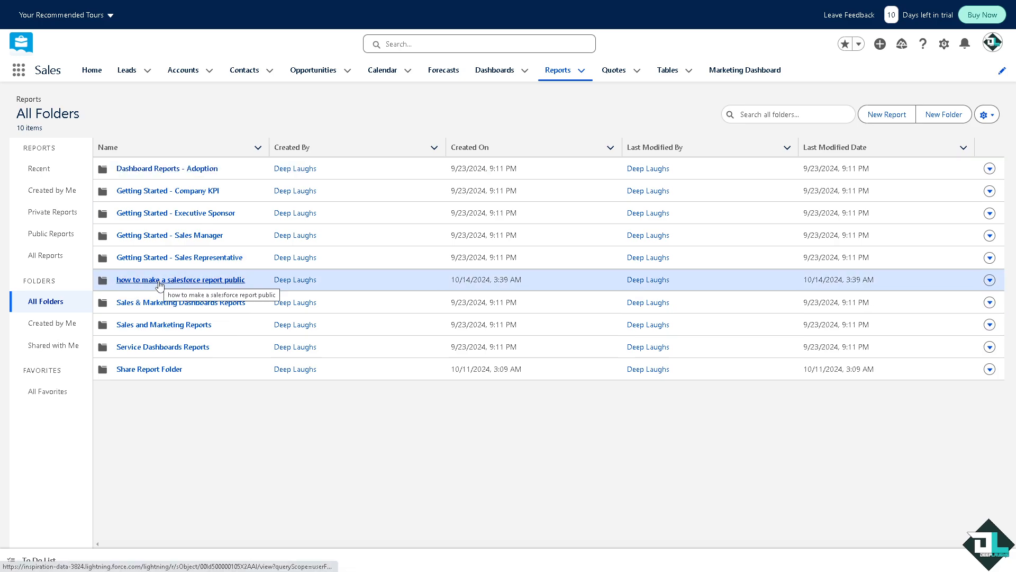
click(990, 281)
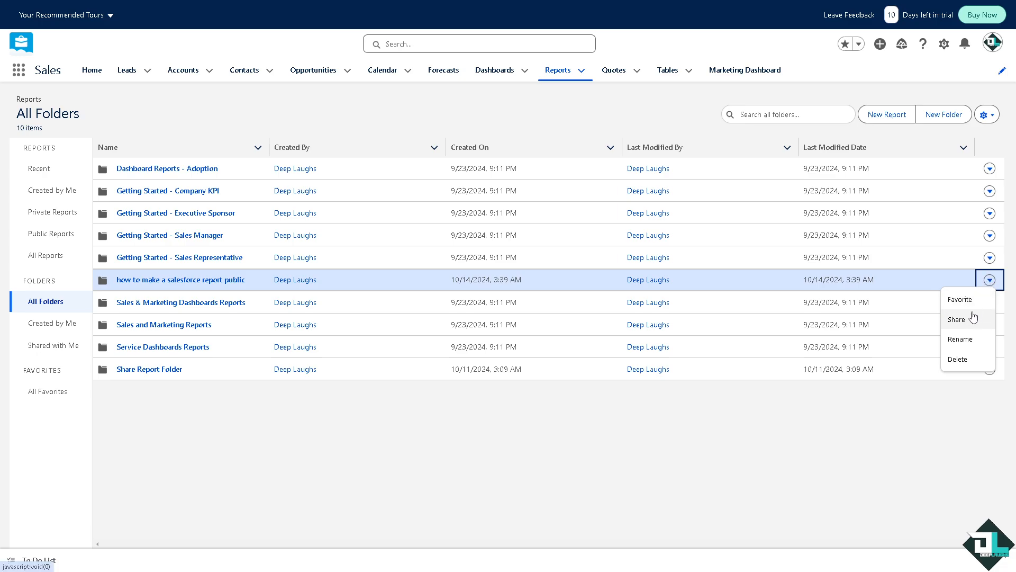
click(958, 319)
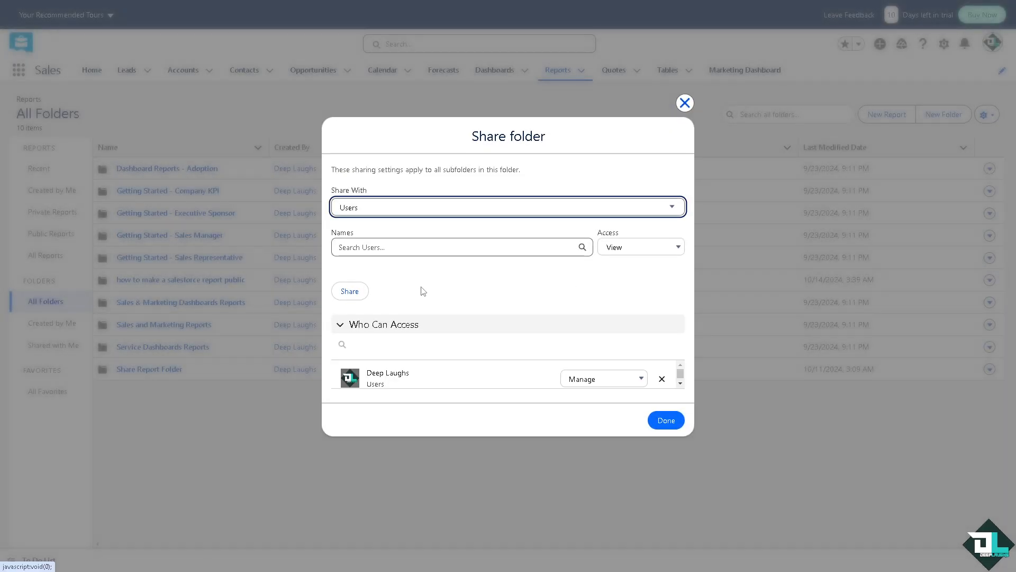
Step: Set the folder's sharing target to Public Groups, review the access levels, and close the sharing settings
click(671, 208)
click(456, 252)
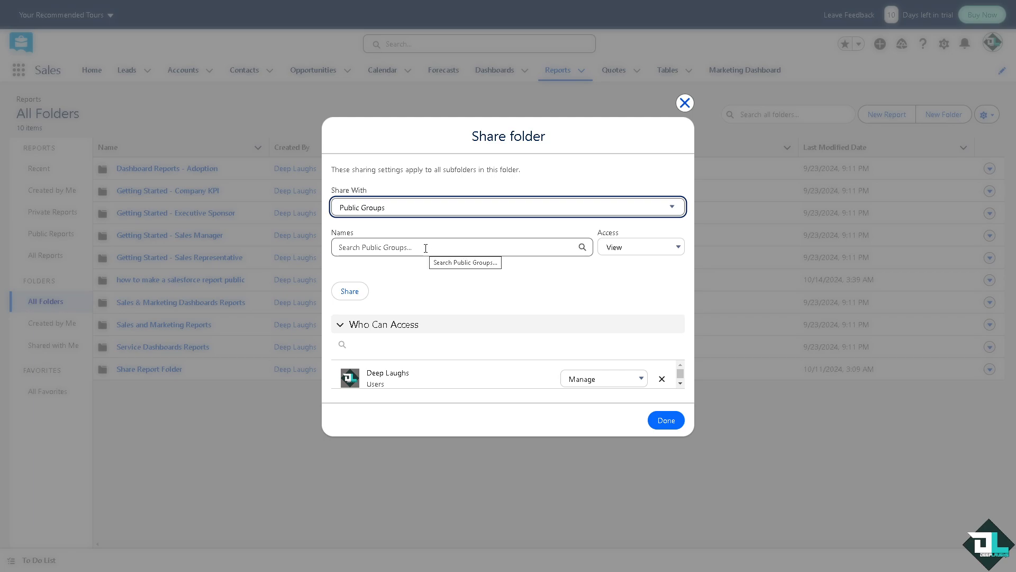
click(634, 255)
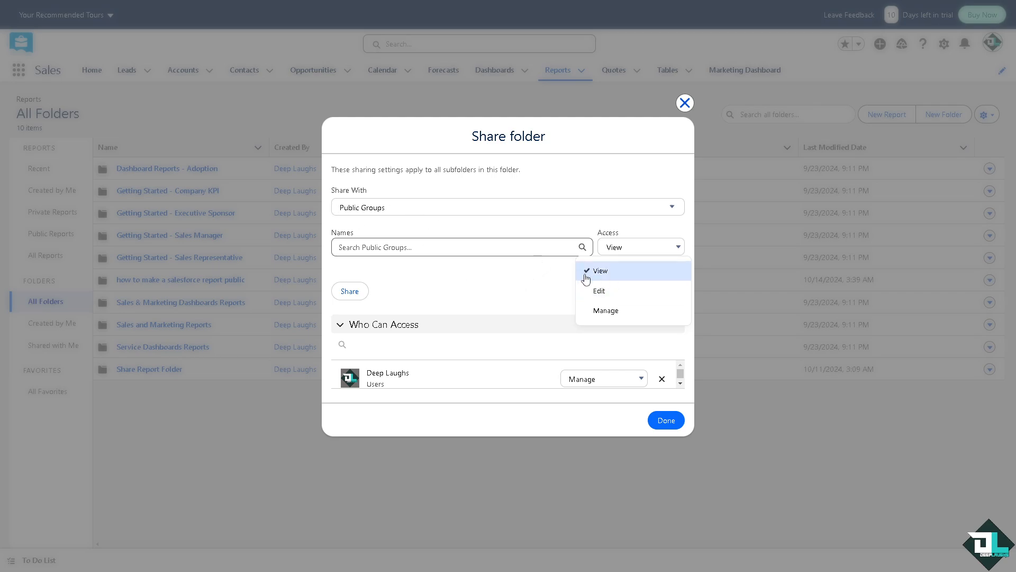
click(476, 277)
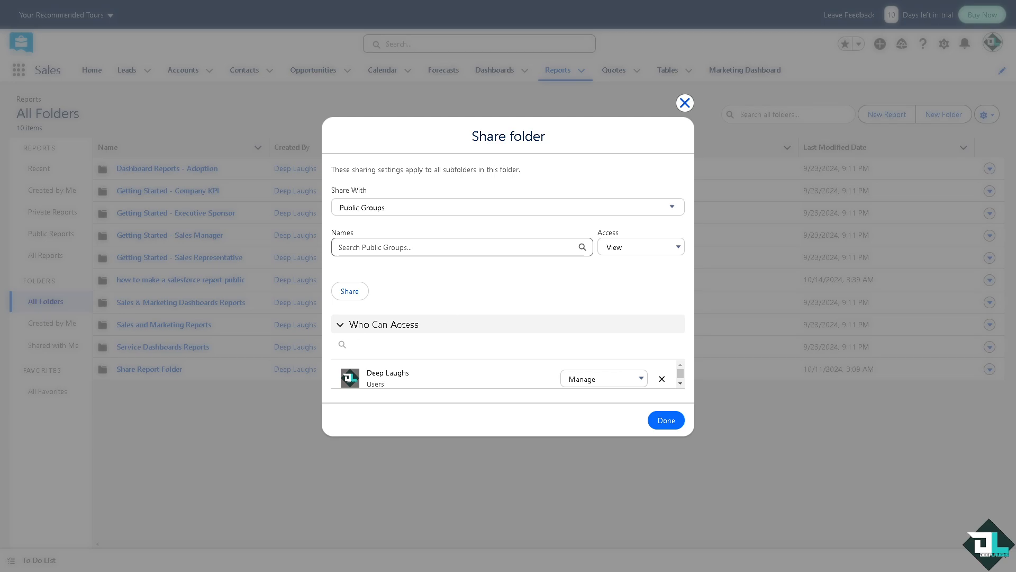
click(638, 380)
click(394, 358)
click(678, 421)
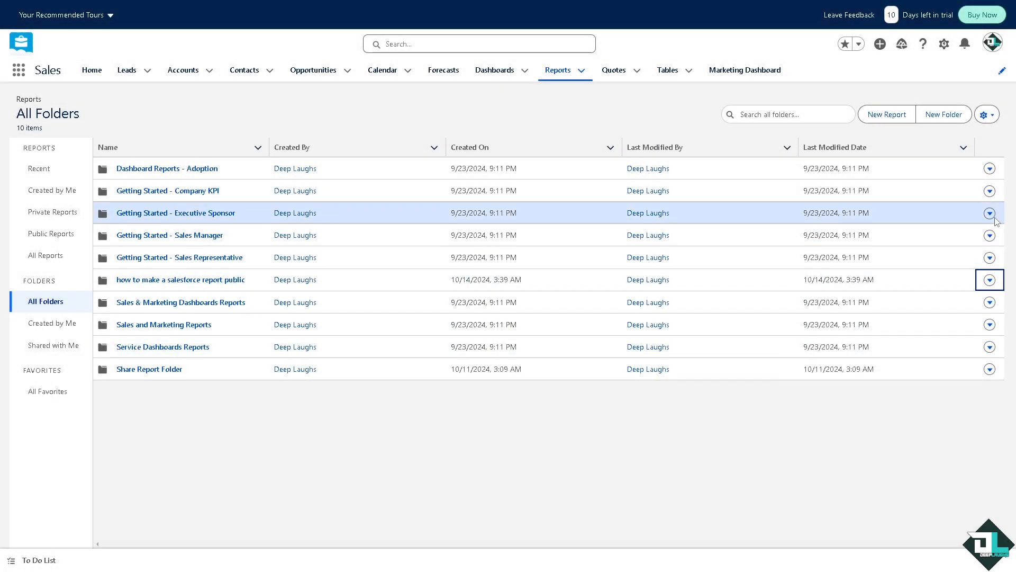
click(990, 280)
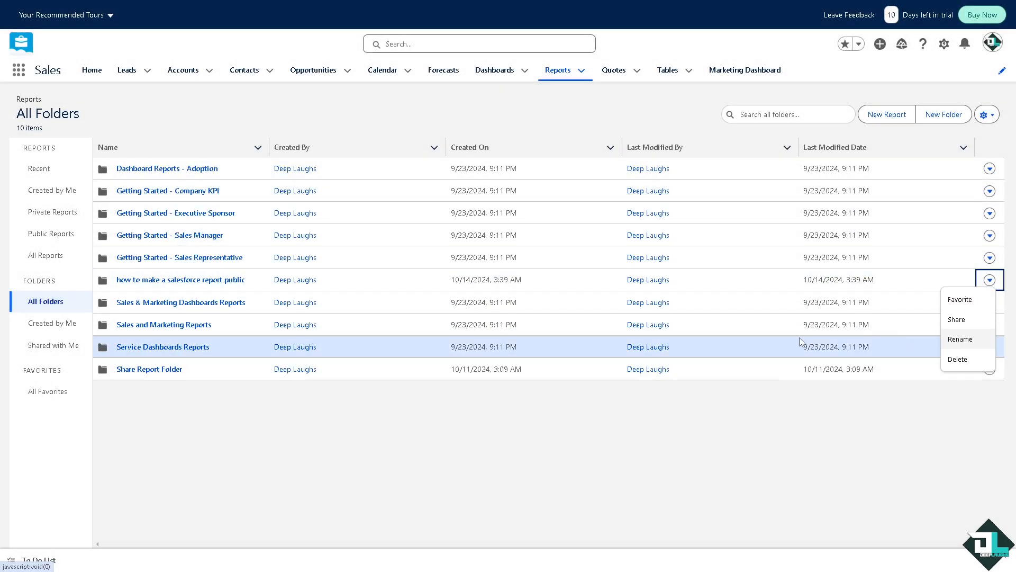